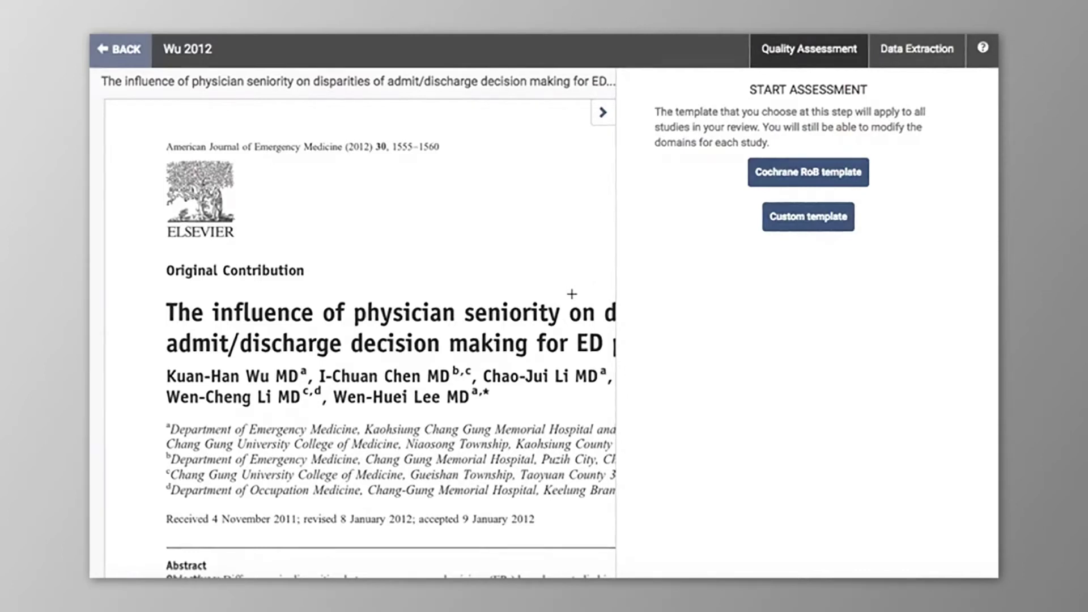
# Step: Choose a custom template for Wu 2012's risk-of-bias assessment
pyautogui.click(800, 221)
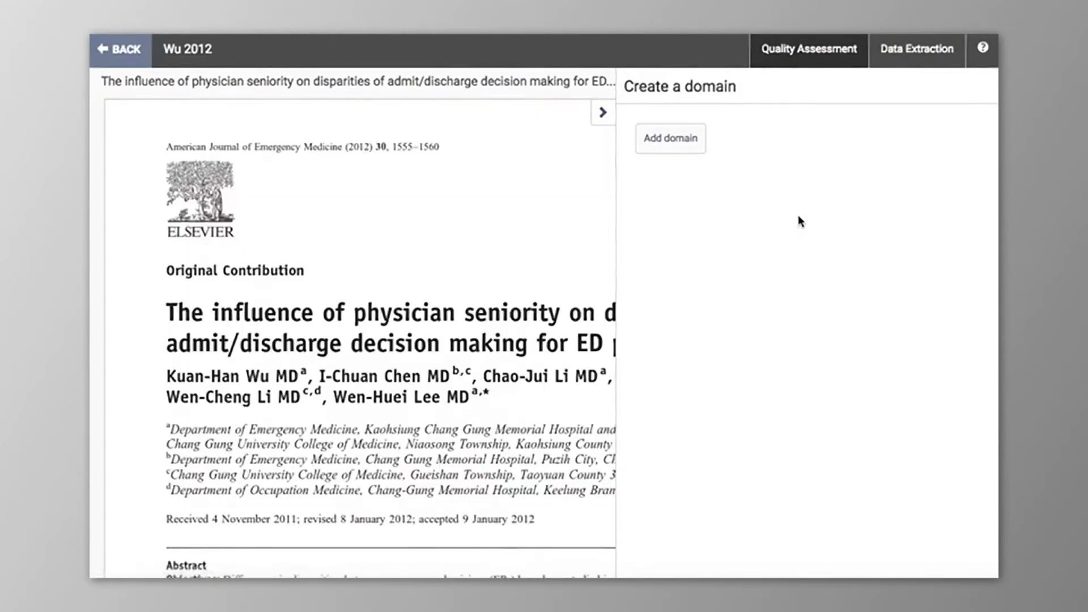
# Step: Add a domain 'Blinding of the participants' with its description, applying to individual outcomes
pyautogui.click(682, 146)
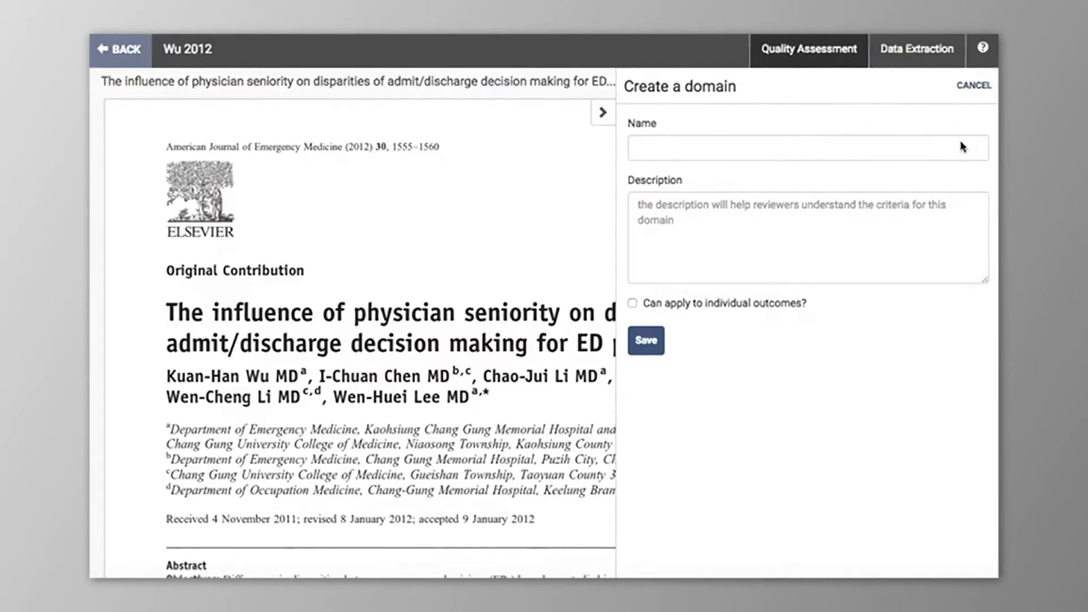
pyautogui.click(935, 146)
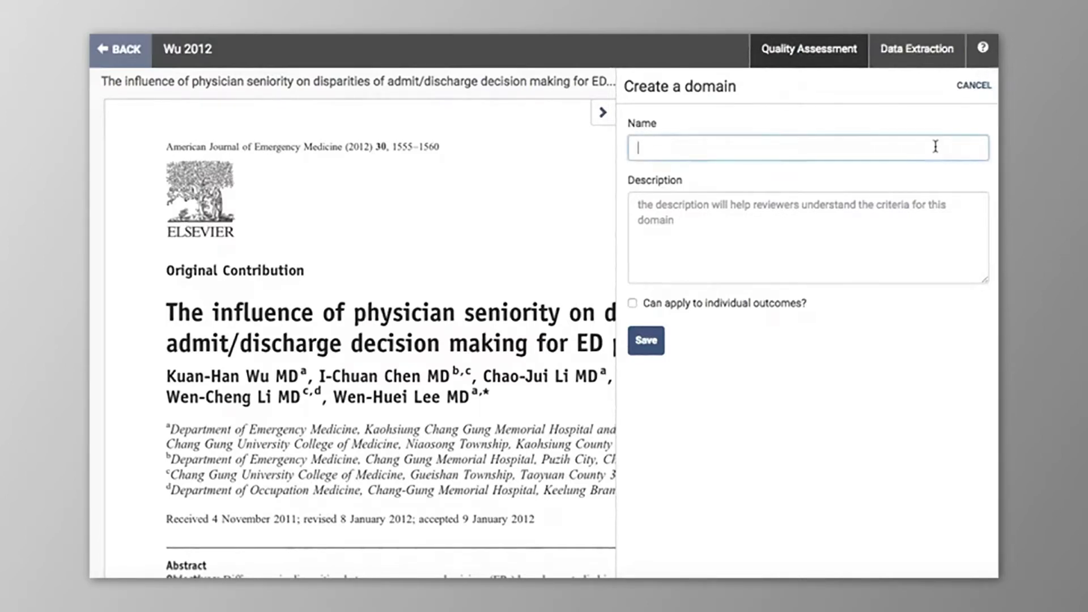
pyautogui.write('Blinding of the participants')
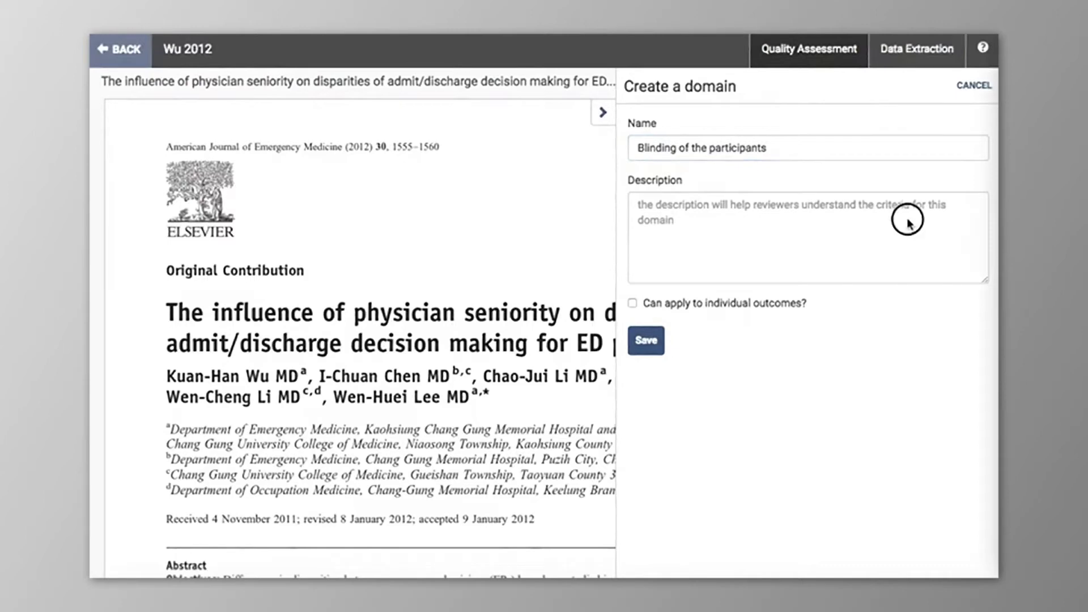
pyautogui.click(844, 210)
pyautogui.write('Describe all measures used, if any to blind study participants and personnel from knowledge of which intervention a participant received. Provide any information relating to whether the intended blinding was effective.')
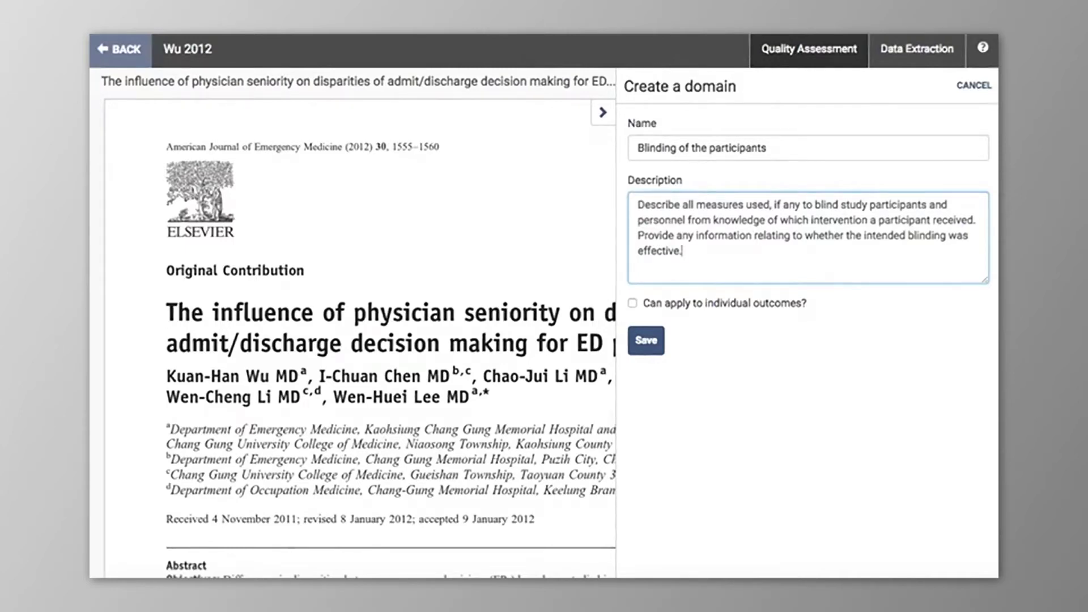
pyautogui.click(633, 303)
# Step: Save the Blinding of the participants domain and open its judgement form
pyautogui.click(646, 343)
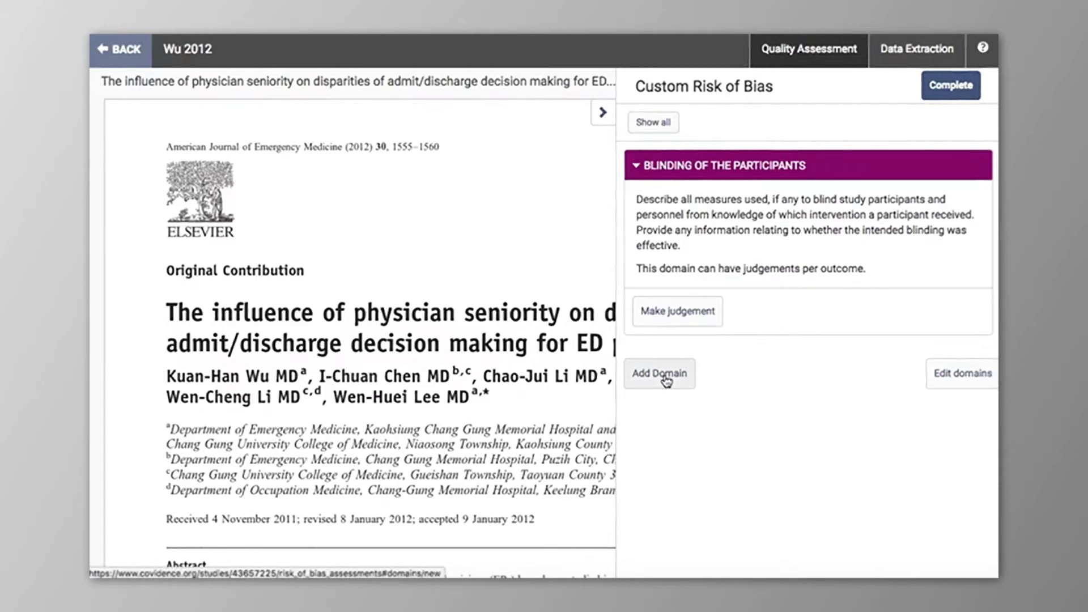
pyautogui.click(970, 376)
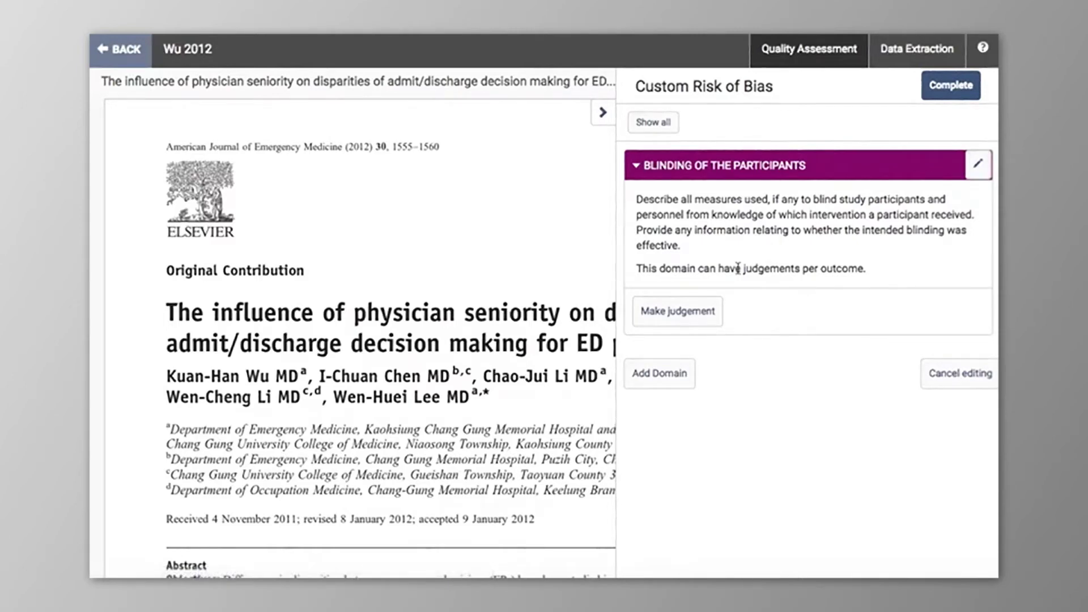
pyautogui.click(691, 311)
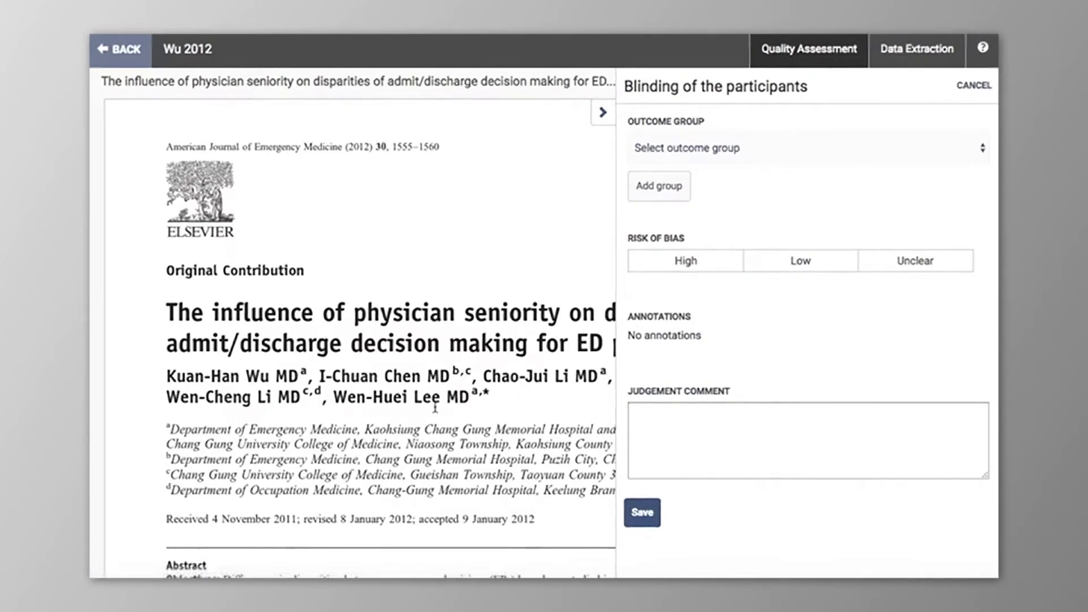
# Step: Annotate 'were' in the abstract with note 'here', linked to Blinding of the participants
pyautogui.doubleClick(436, 427)
pyautogui.scroll(-7, 431, 419)
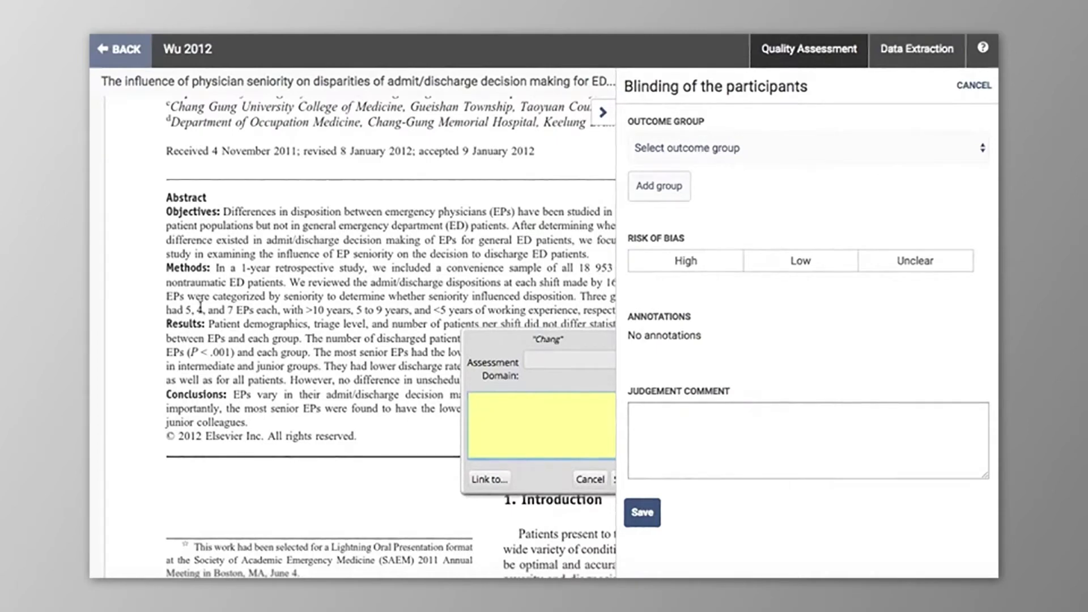
pyautogui.doubleClick(198, 297)
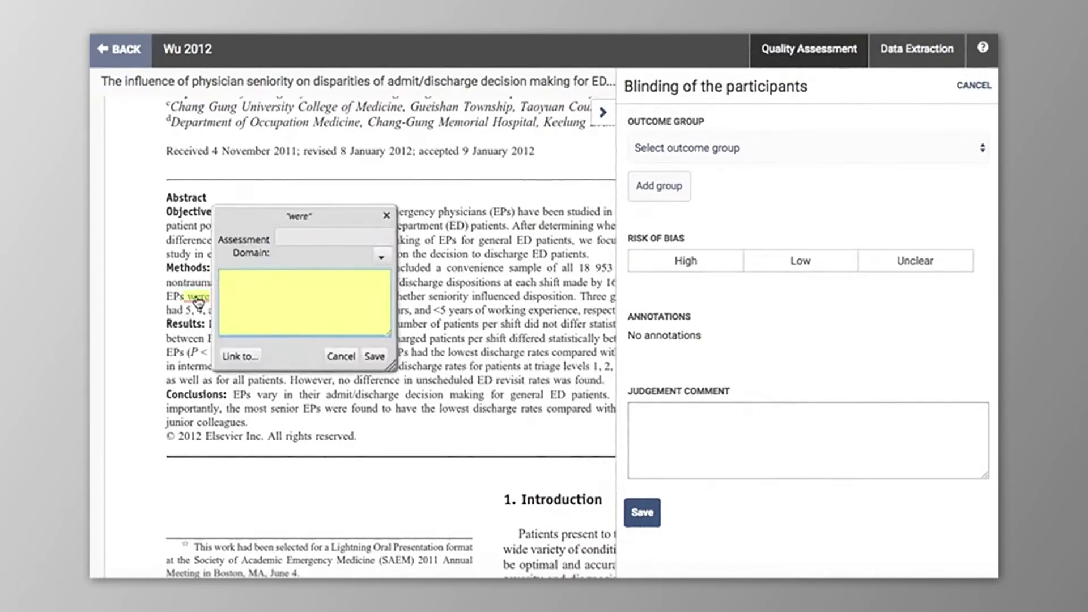
pyautogui.click(381, 260)
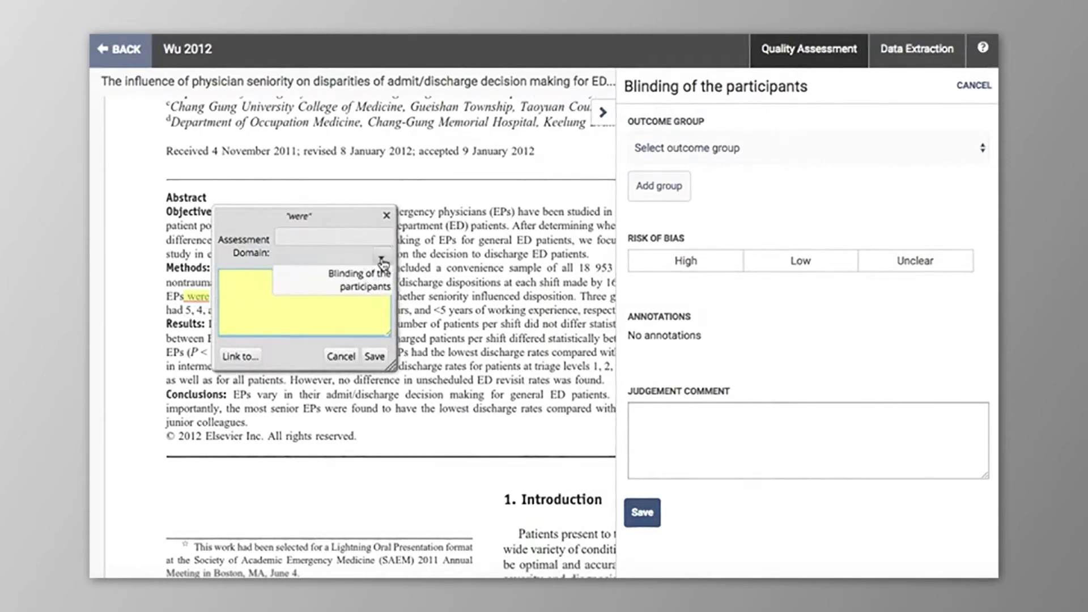
pyautogui.click(370, 281)
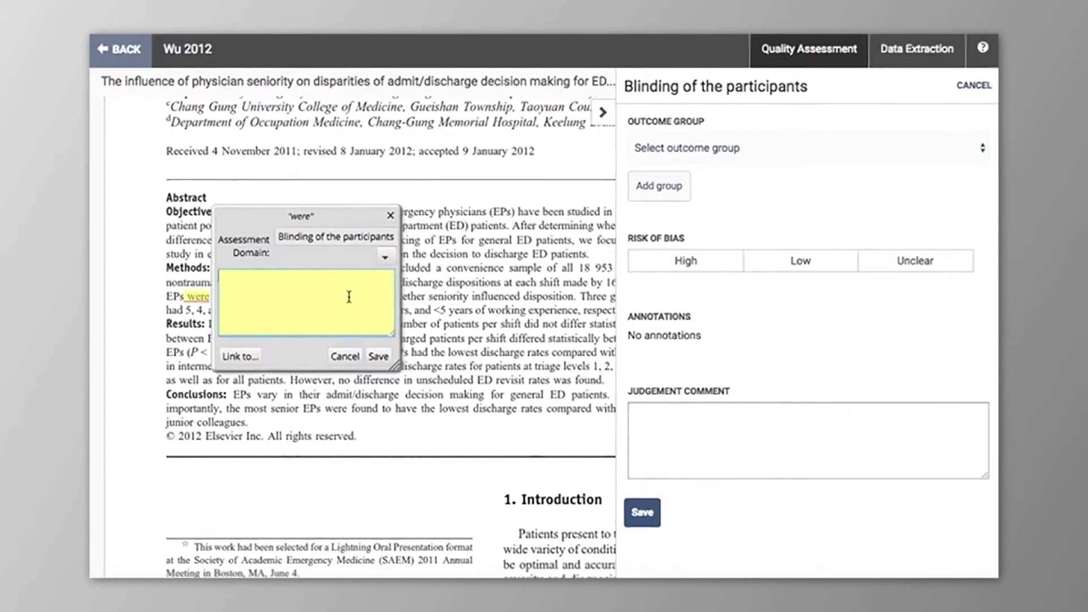
pyautogui.click(348, 297)
pyautogui.write('here')
pyautogui.click(378, 356)
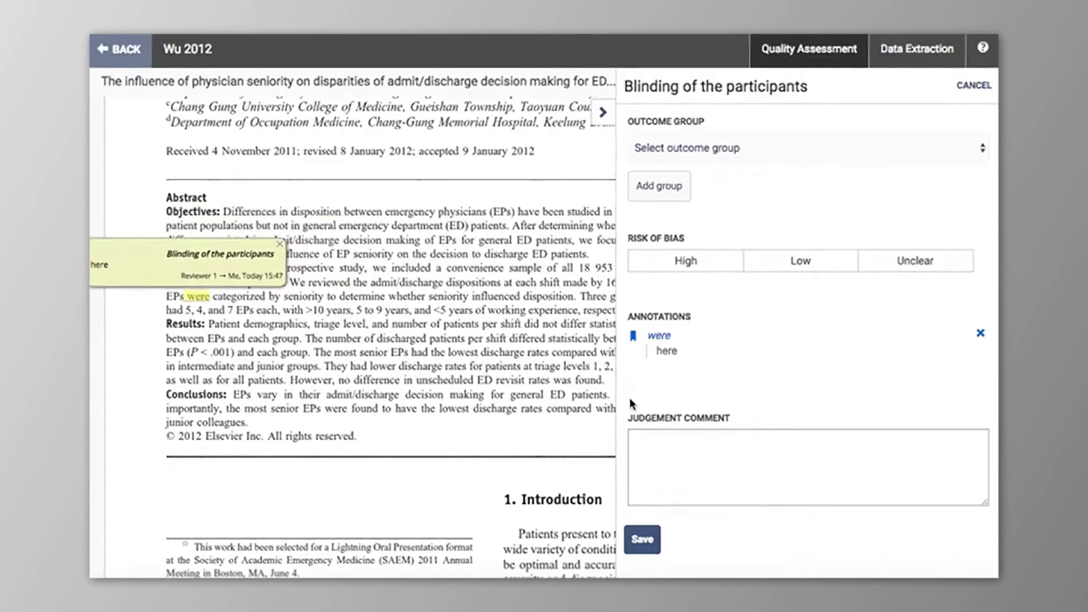
# Step: Add judgement comment 'comment 1, 2, 3.' and rate risk of bias Low
pyautogui.click(657, 462)
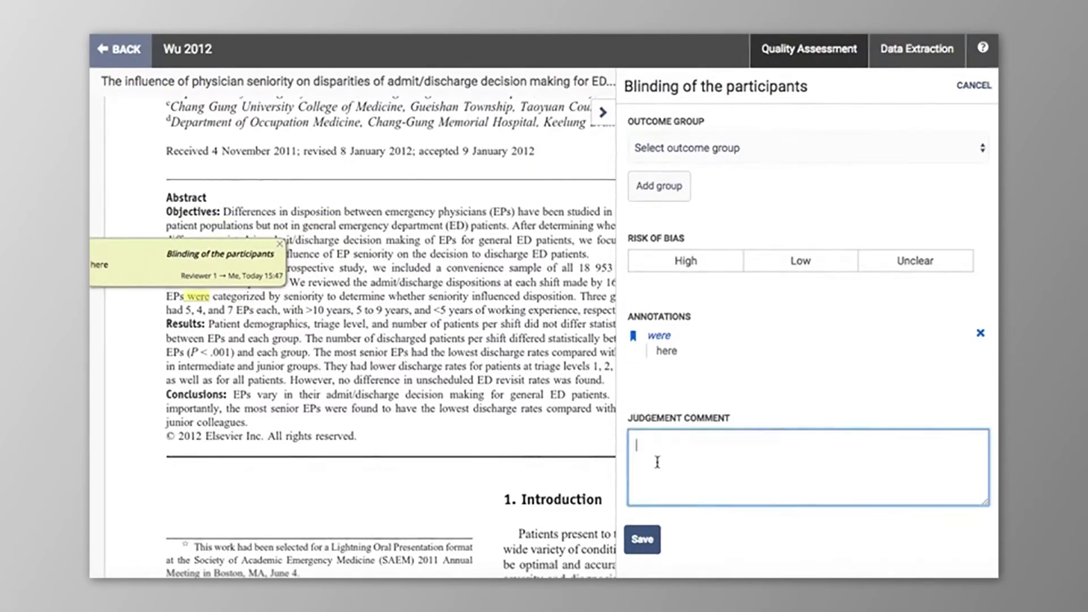
pyautogui.write('comment 1, 2, 3.')
pyautogui.click(776, 270)
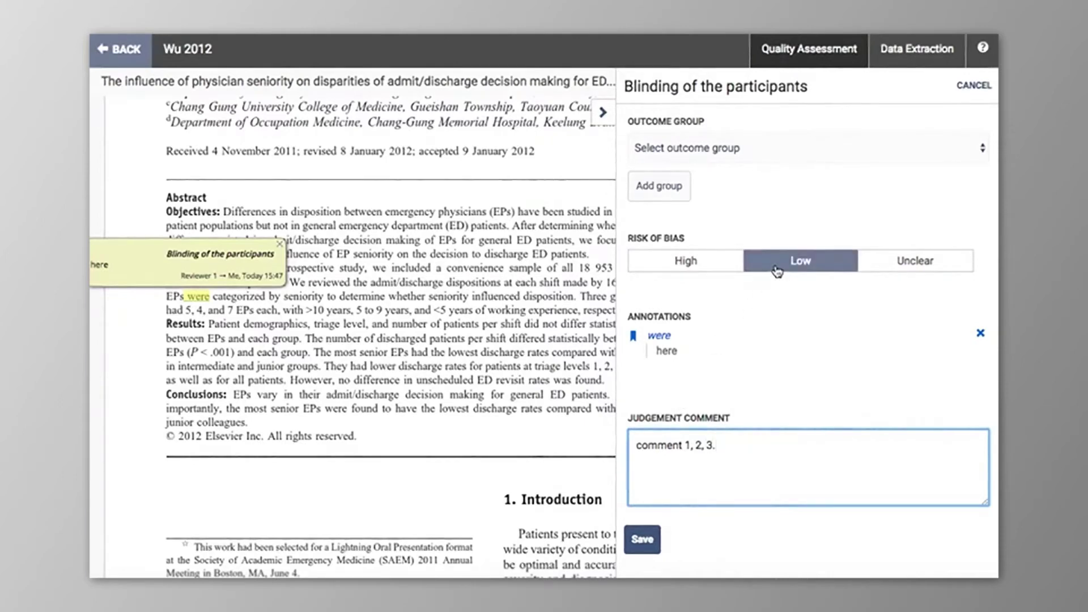
pyautogui.click(777, 271)
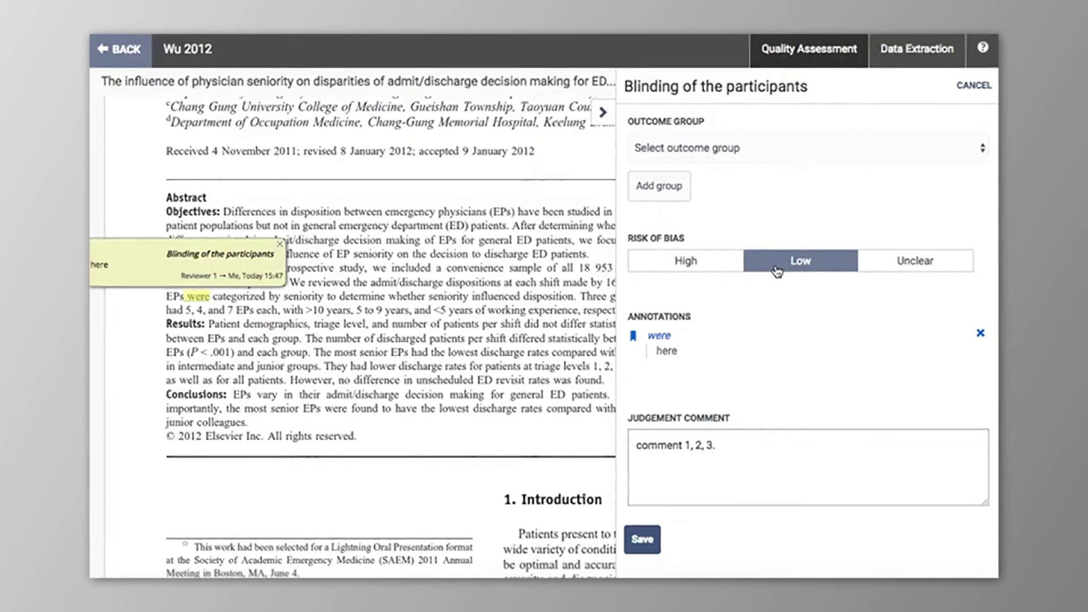
# Step: Create outcome group 'Primary outcome' for the judgement and save the Low rating
pyautogui.click(662, 184)
pyautogui.click(656, 143)
pyautogui.write('Primary outcome')
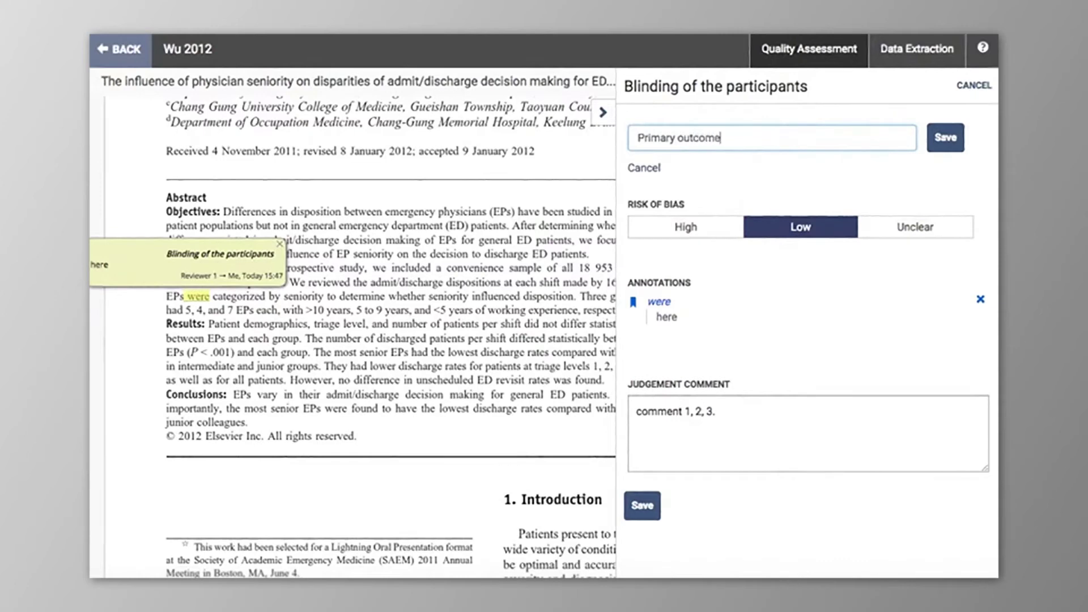
pyautogui.click(945, 143)
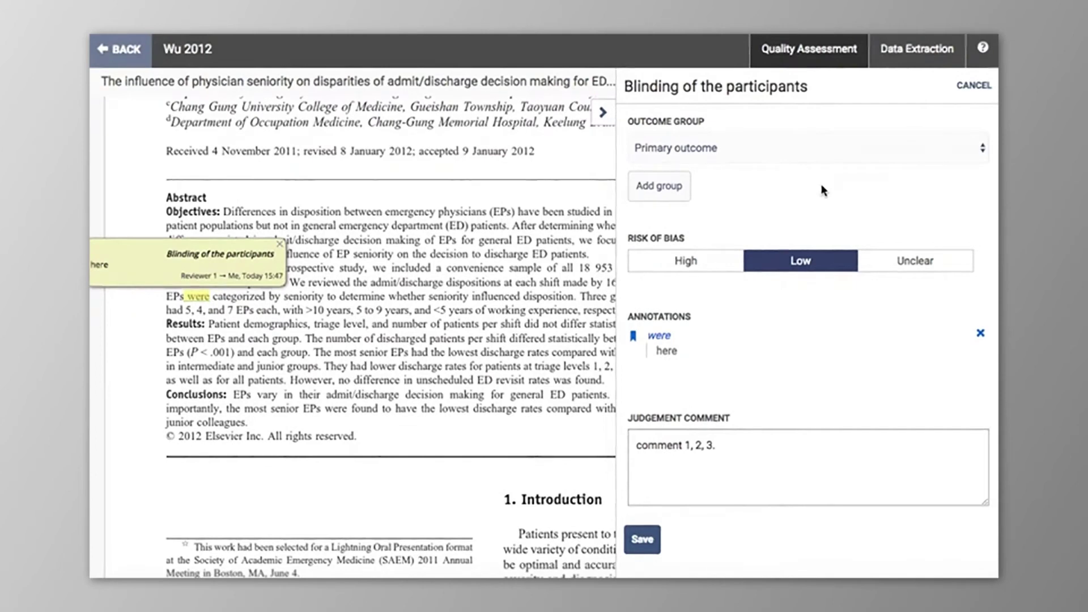
pyautogui.click(643, 540)
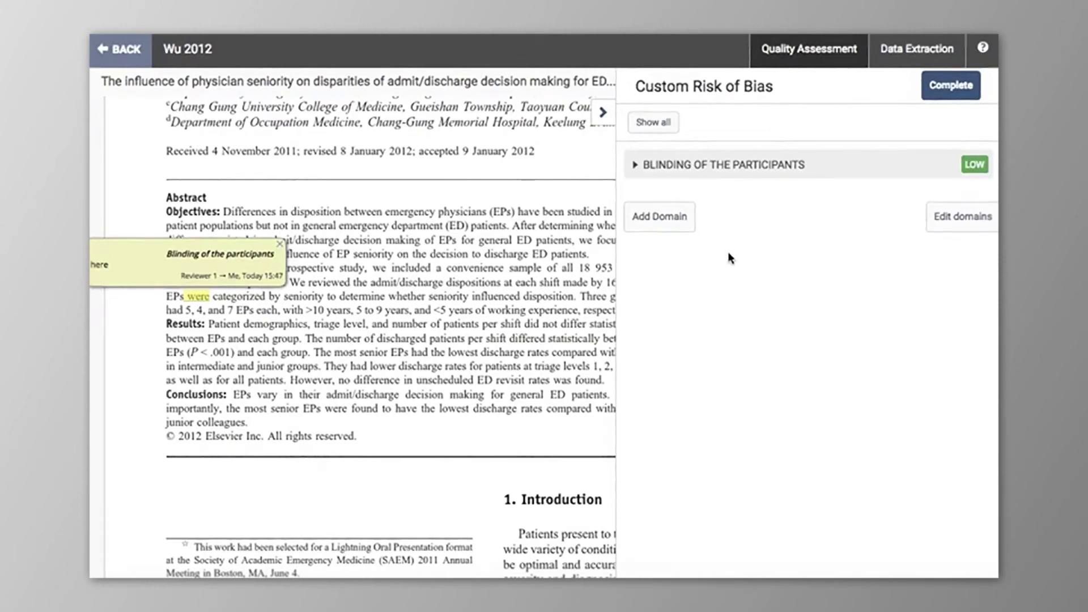
# Step: Expand the Blinding of the participants judgement to review it, then return to the study list
pyautogui.click(722, 172)
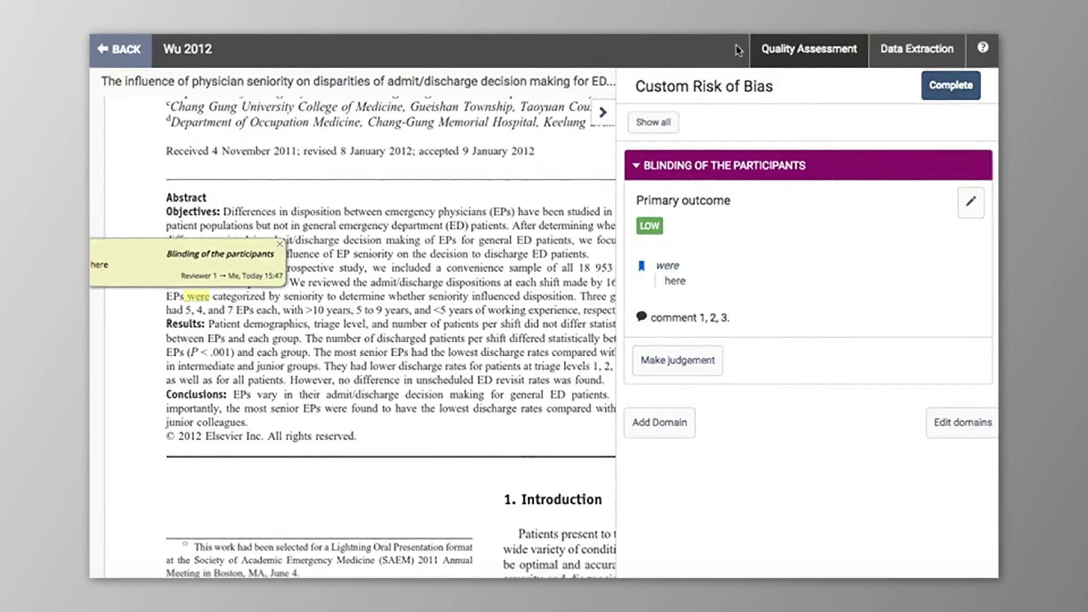
pyautogui.click(122, 58)
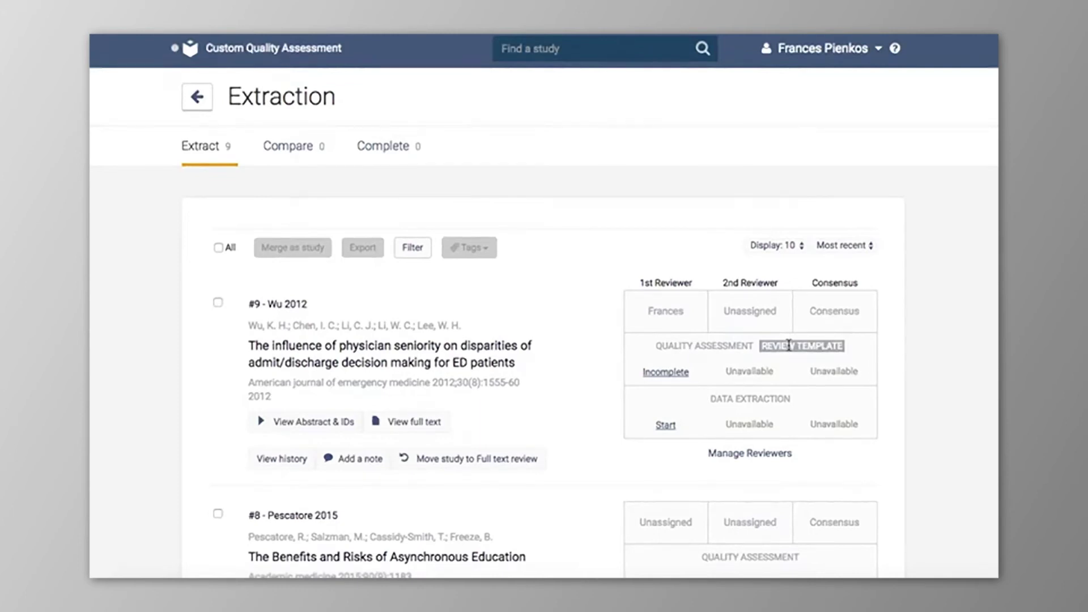
# Step: Start Pescatore 2015's quality assessment, then reopen Wu 2012's assessment from the list
pyautogui.scroll(-3, 734, 397)
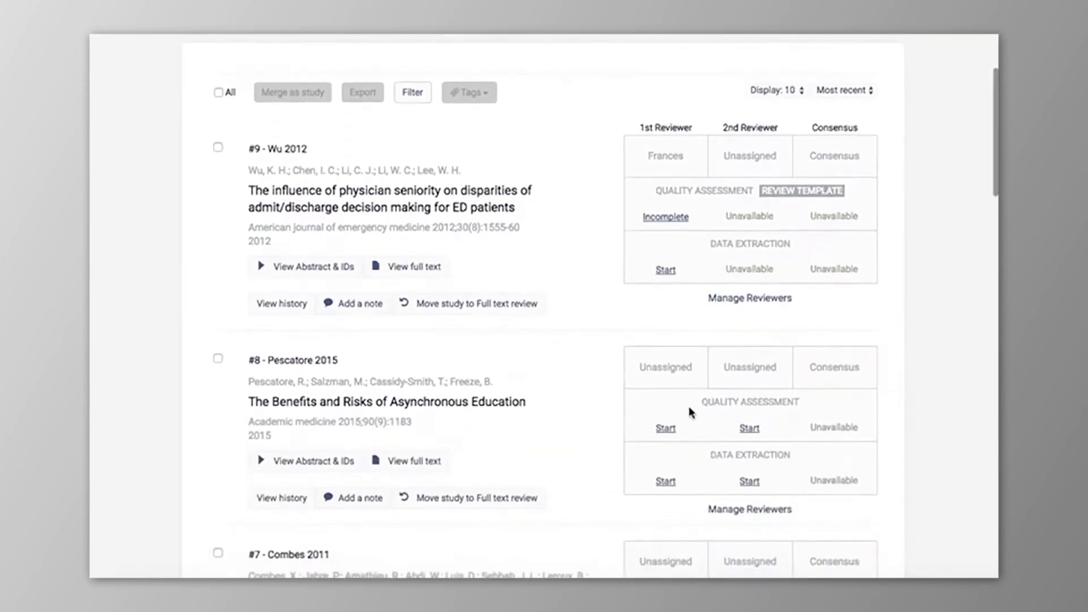
pyautogui.scroll(-1, 689, 406)
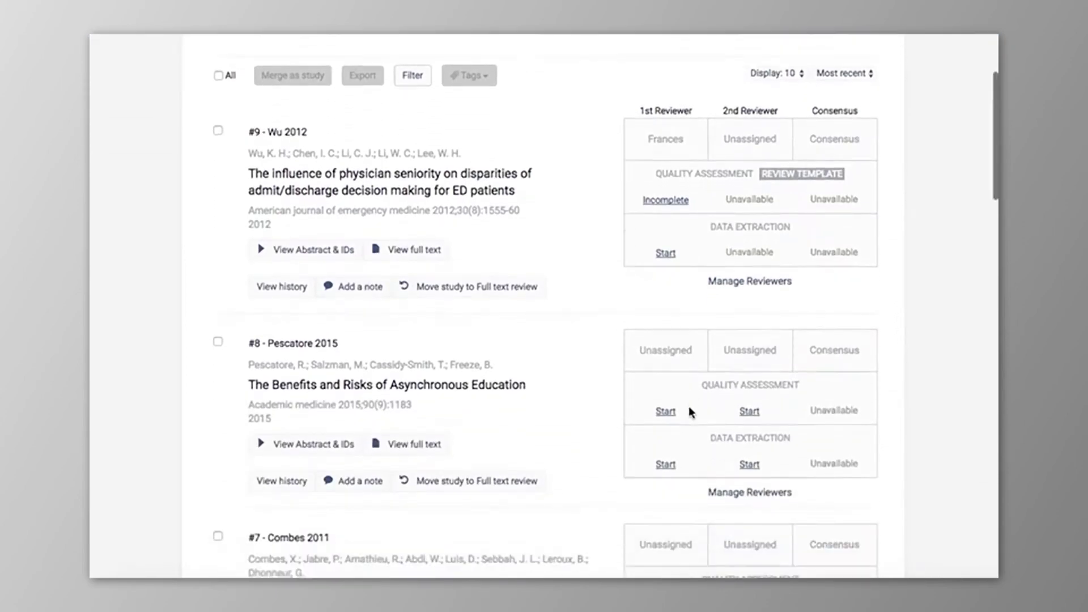
pyautogui.click(665, 413)
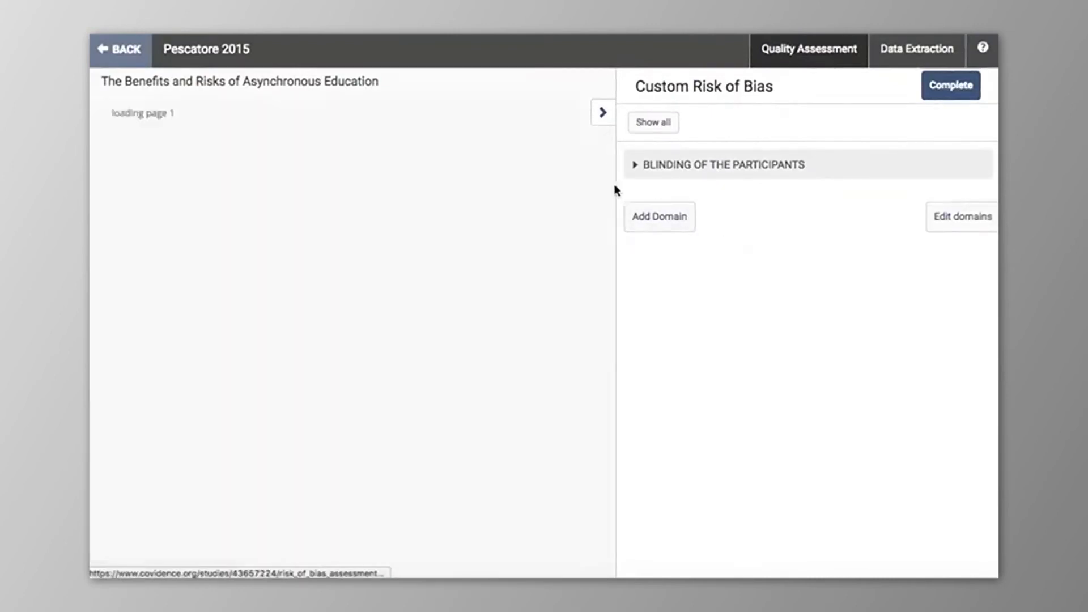
pyautogui.click(131, 51)
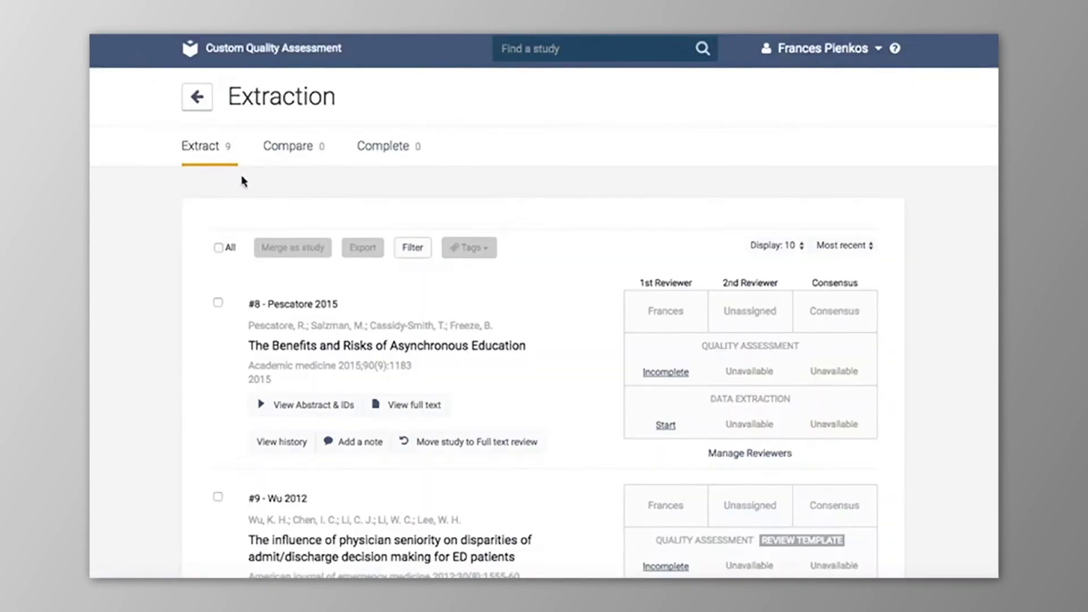
pyautogui.scroll(-3, 419, 378)
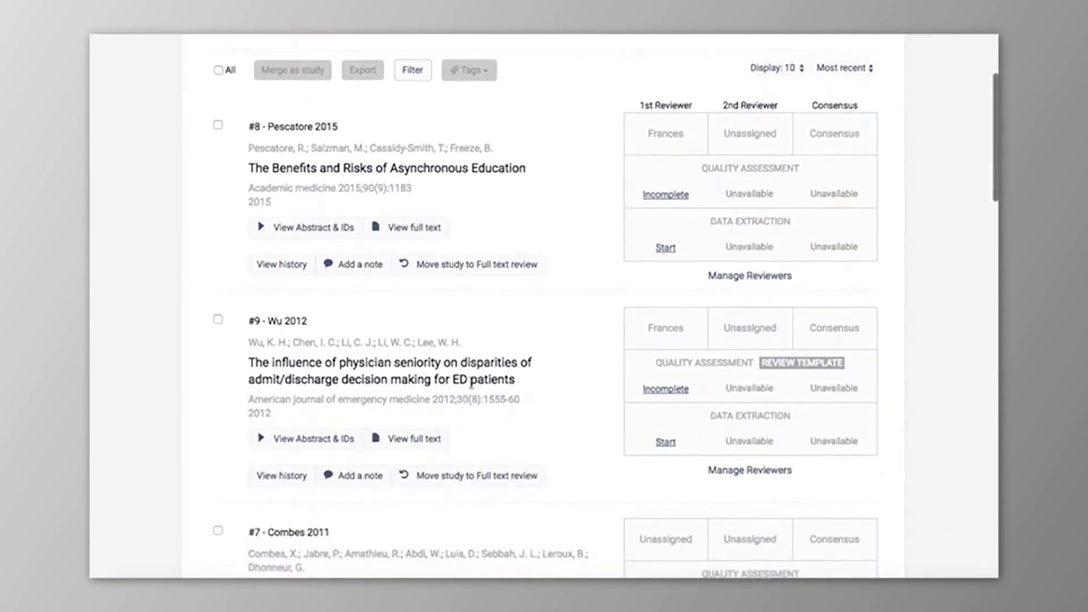
pyautogui.click(673, 391)
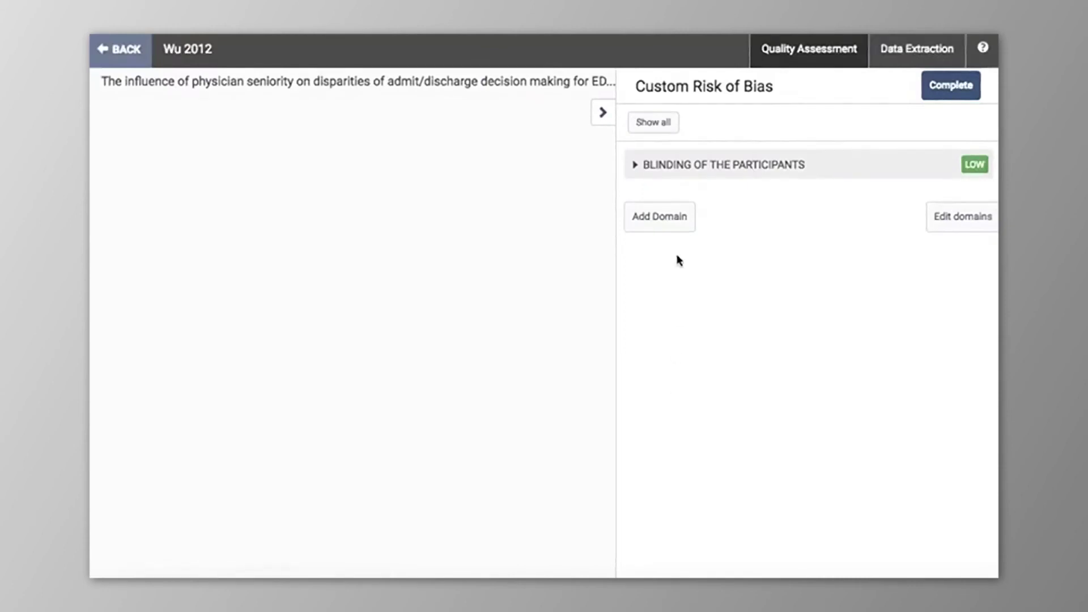
# Step: Add a second domain named 'Domain 2' and return to the Extraction list
pyautogui.click(673, 224)
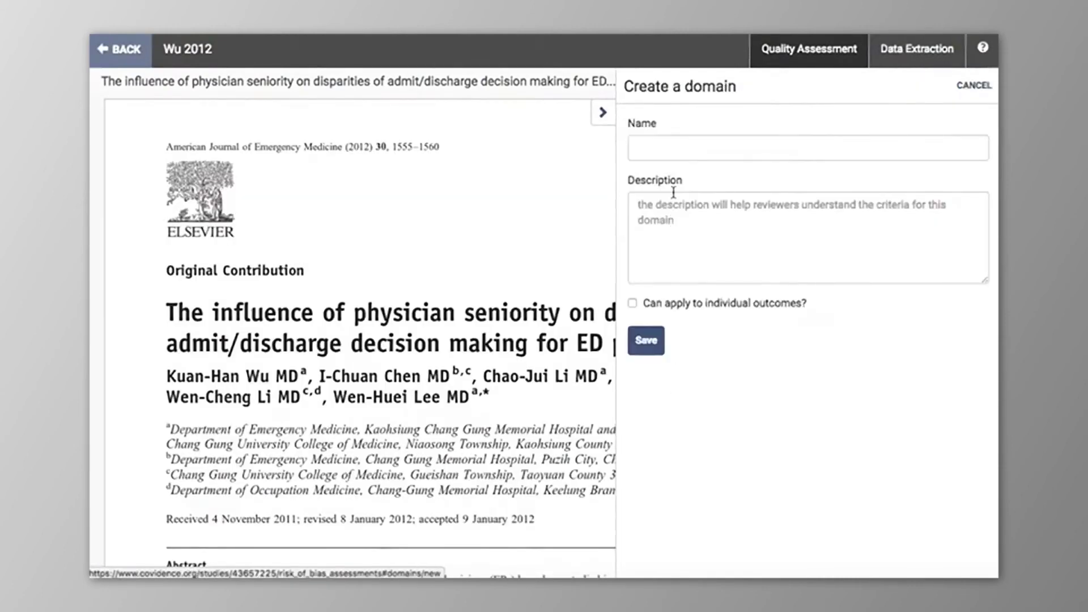
pyautogui.click(677, 145)
pyautogui.write('Dom')
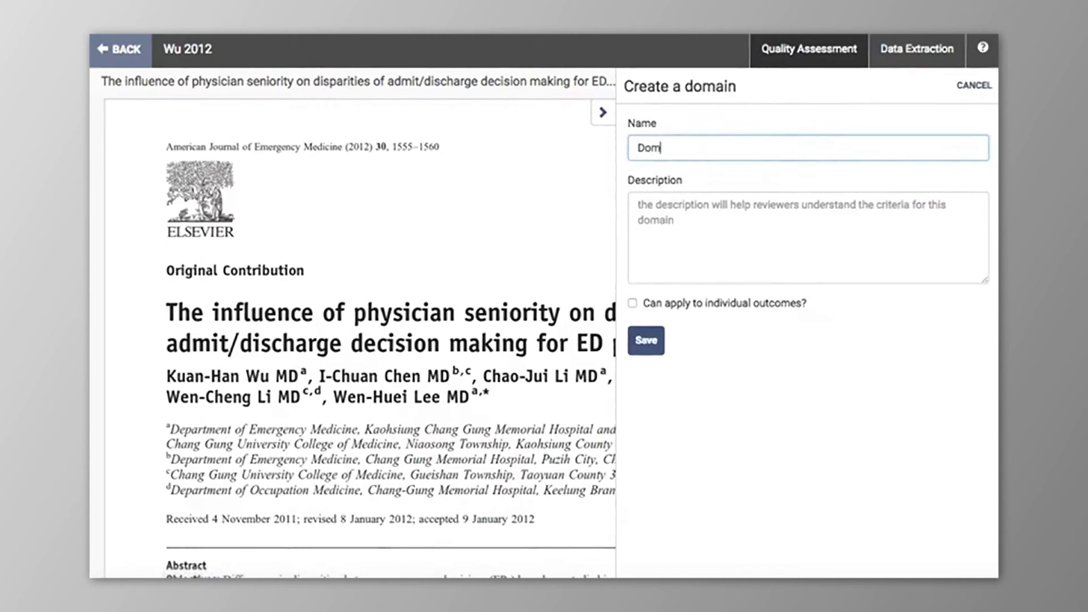
pyautogui.write('ain 2')
pyautogui.click(643, 339)
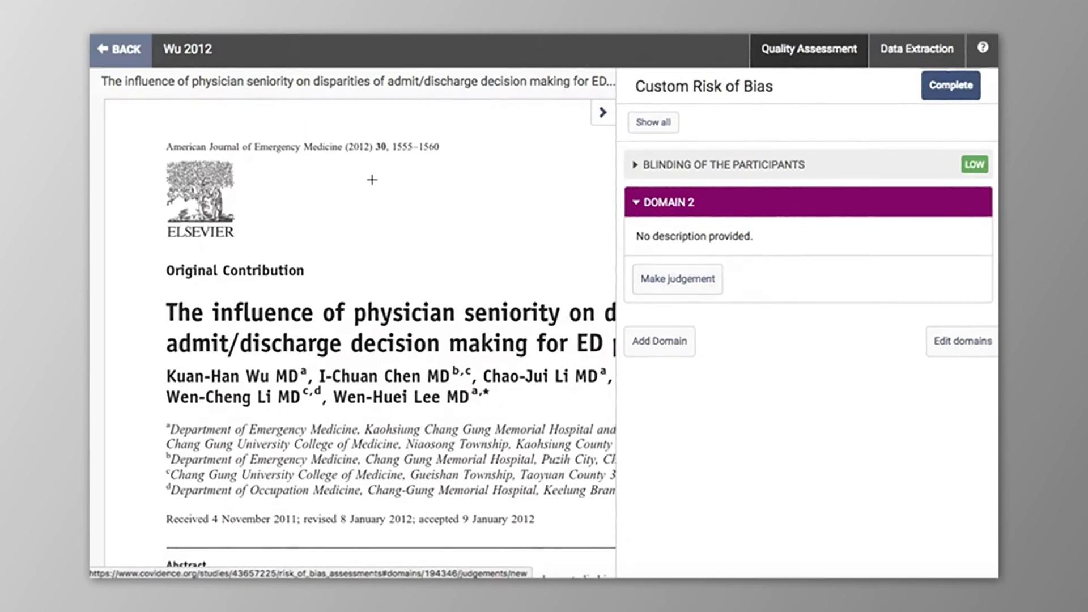
pyautogui.click(126, 50)
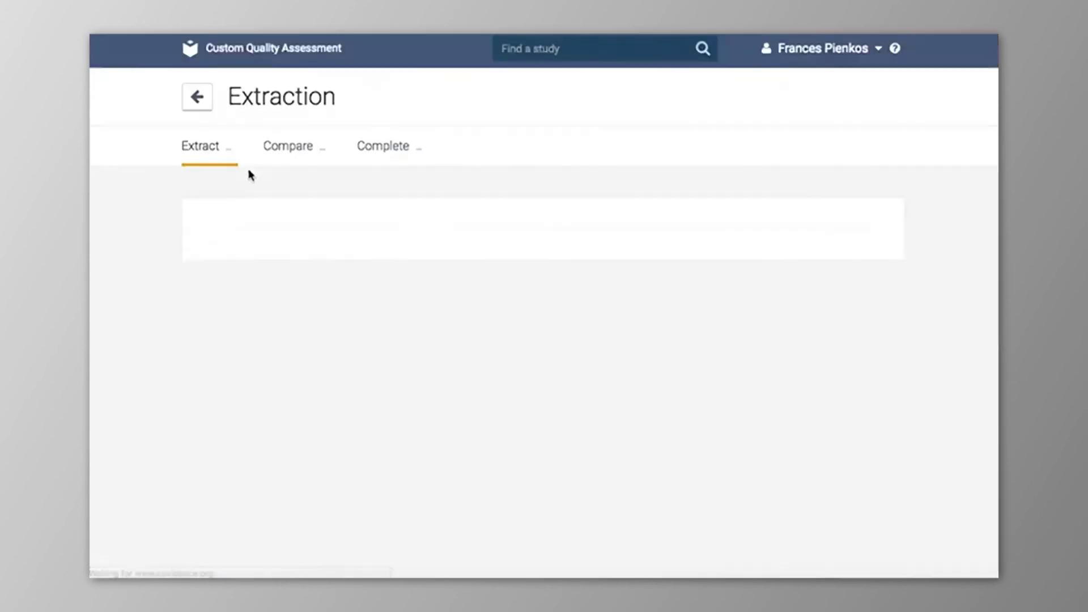
# Step: Check Pescatore 2015's assessment, then start the quality assessment for Combes 2011
pyautogui.scroll(-3, 388, 297)
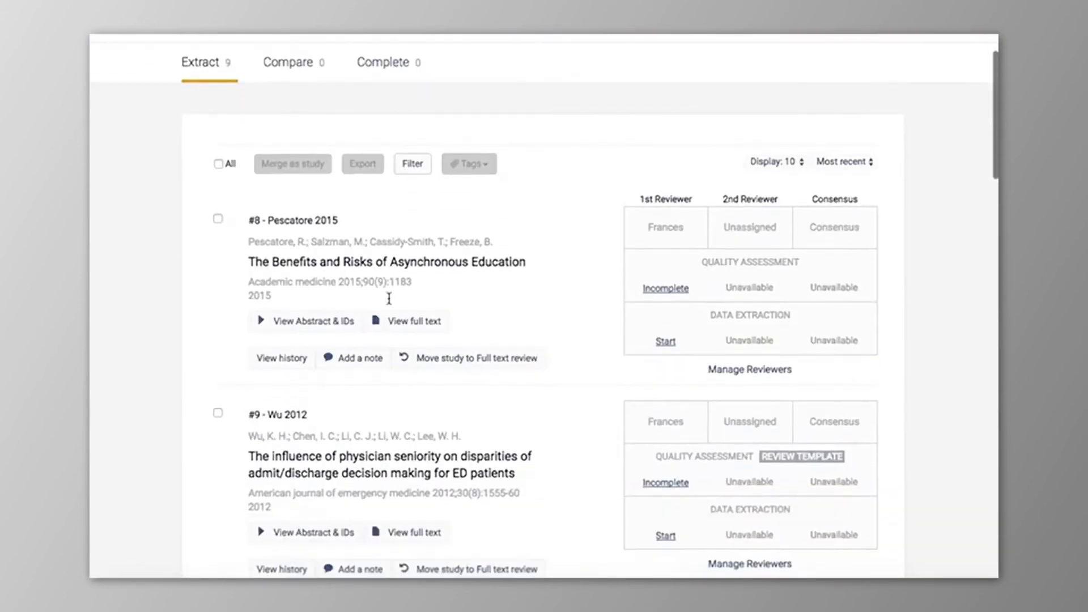
pyautogui.click(655, 291)
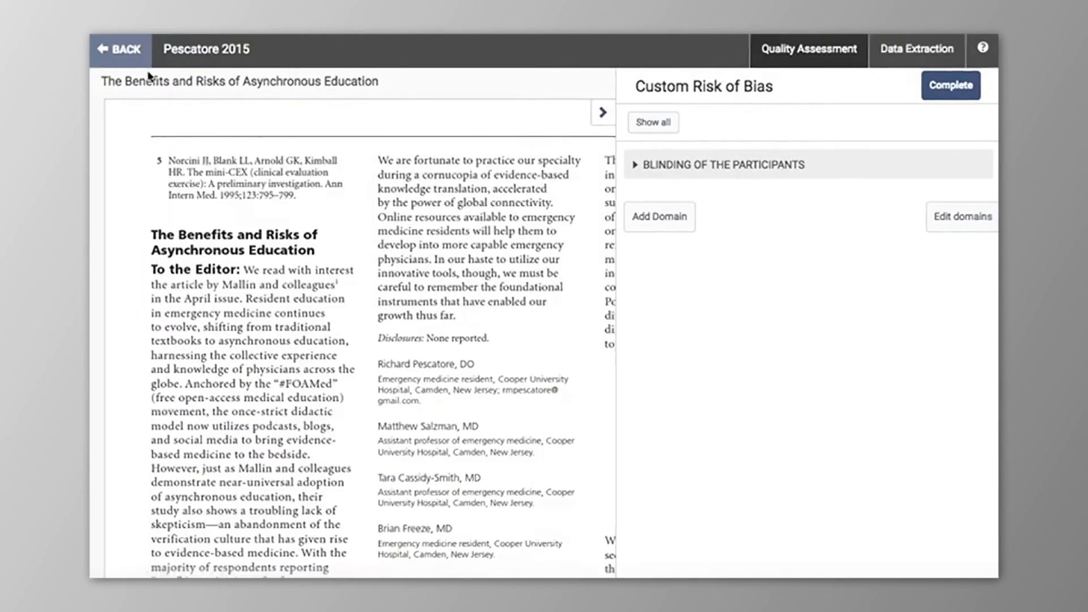
pyautogui.click(135, 60)
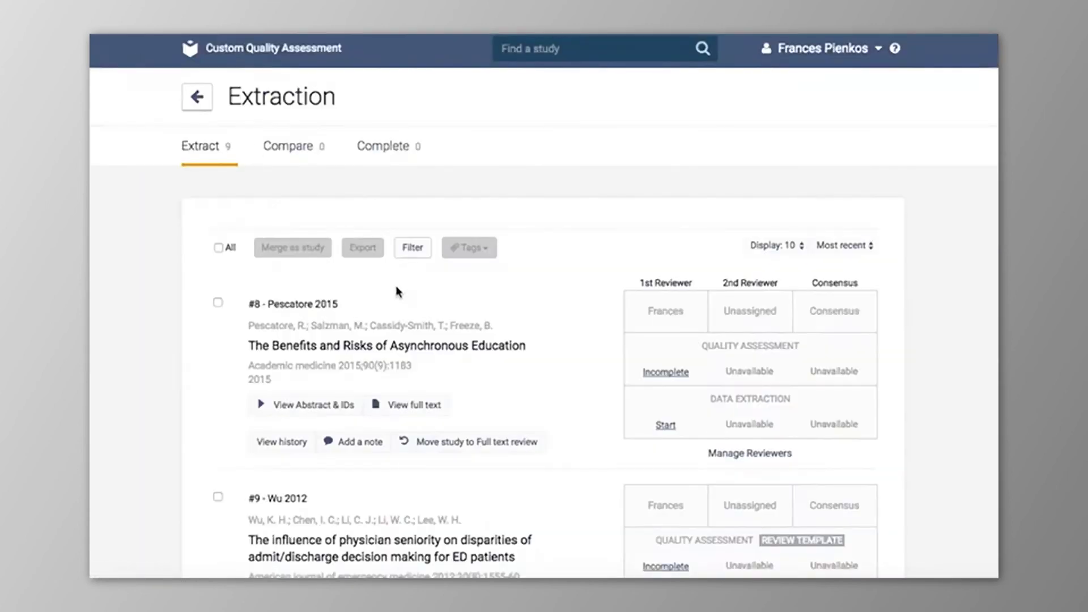
pyautogui.scroll(-9, 399, 292)
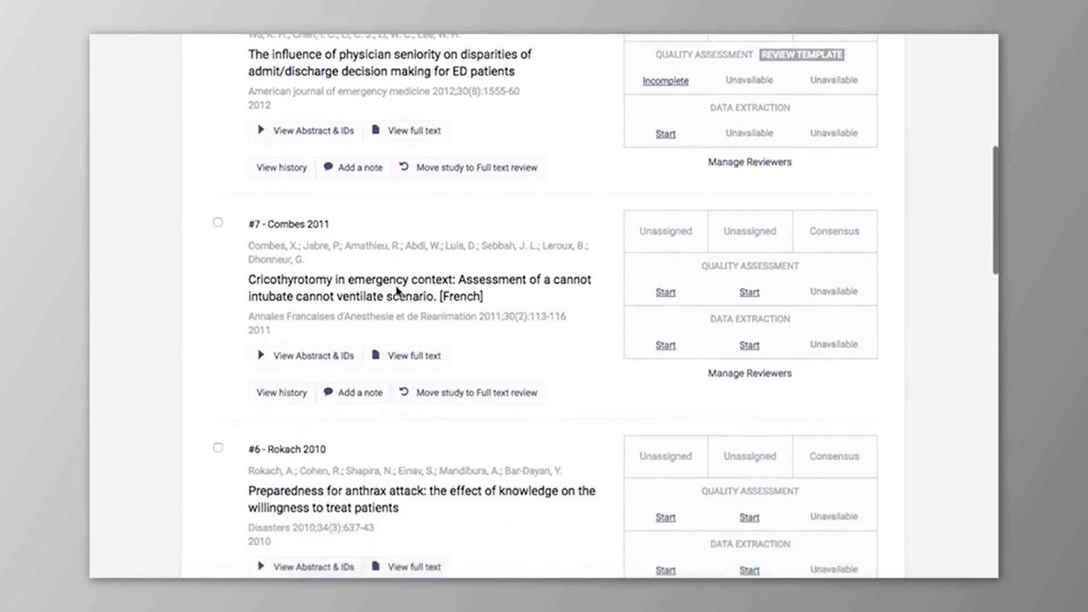
pyautogui.click(664, 293)
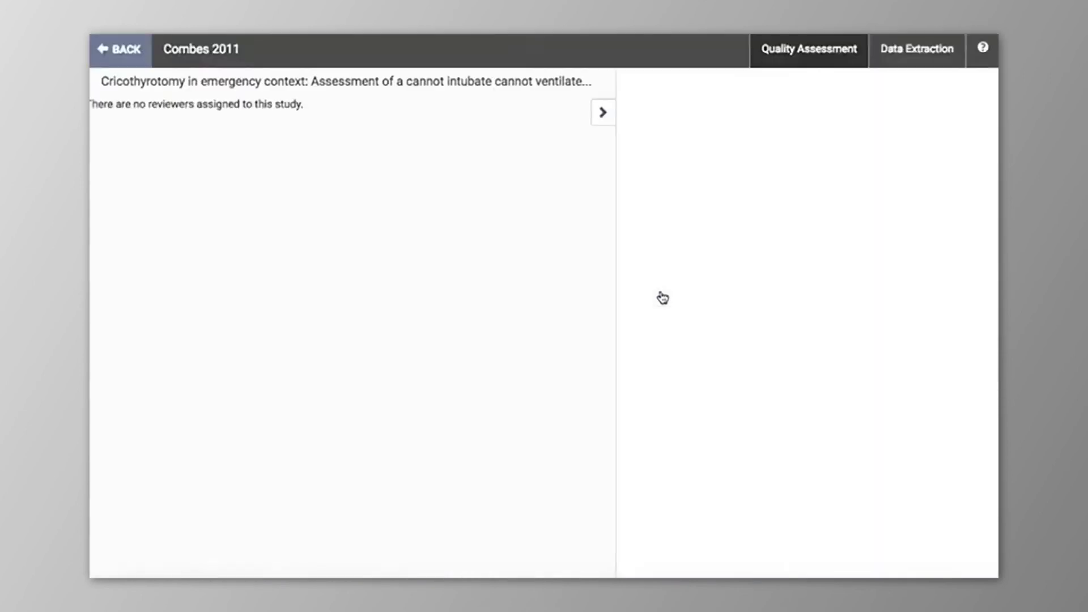